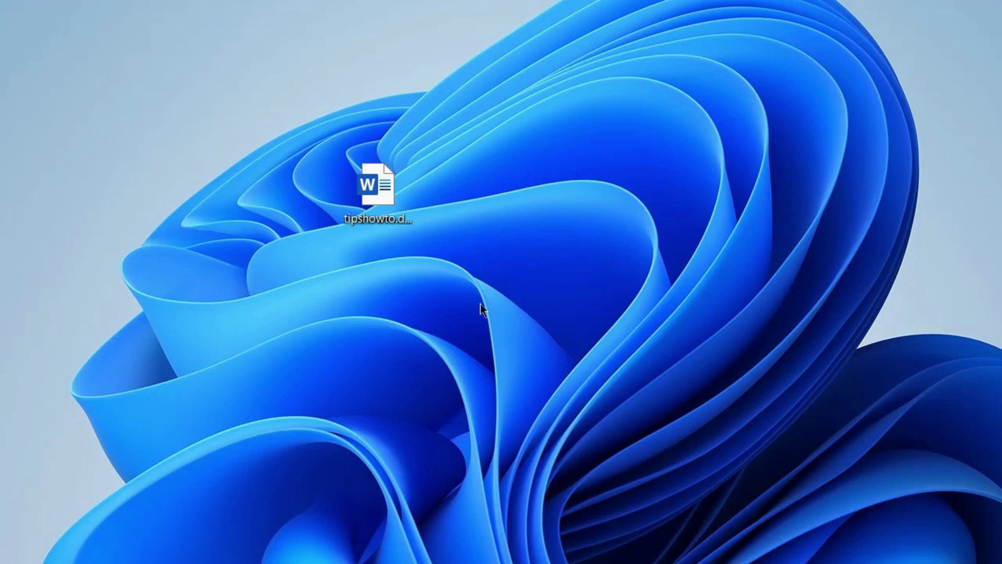
Step: Open tipshowto.docx and bring up the Add-ins menu under Insert
double_click(372, 185)
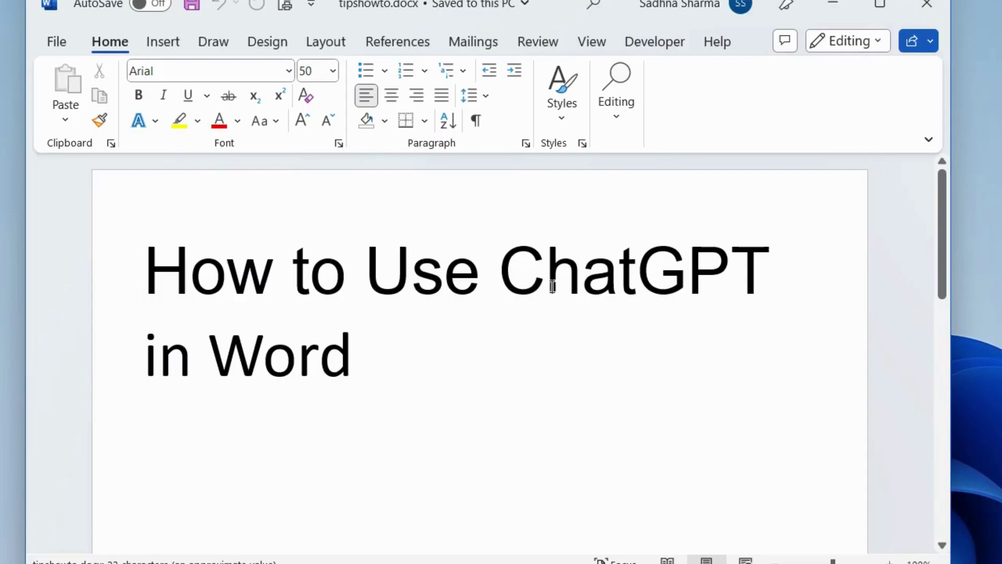
left_click_drag(146, 266, 423, 326)
left_click(347, 275)
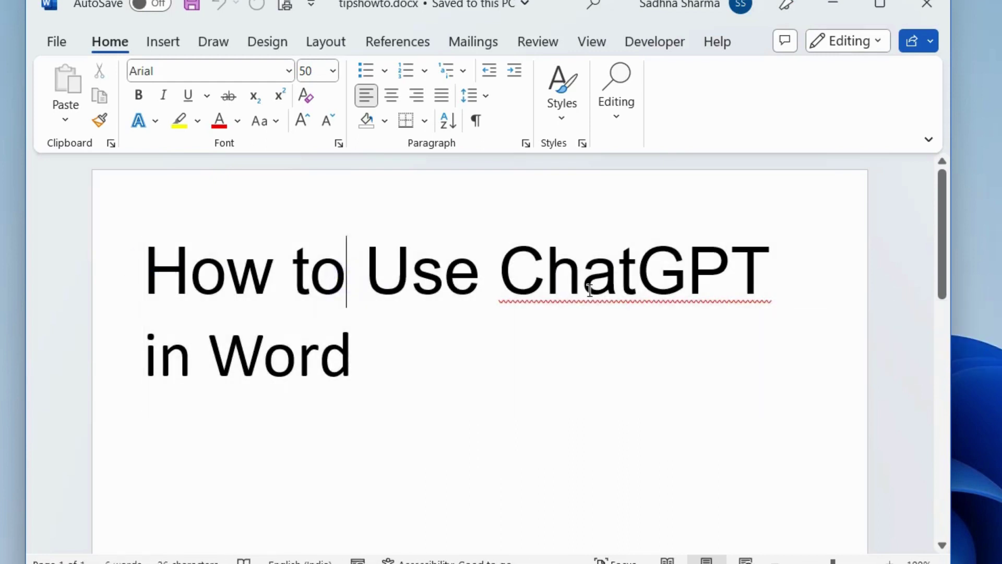
left_click_drag(162, 267, 352, 335)
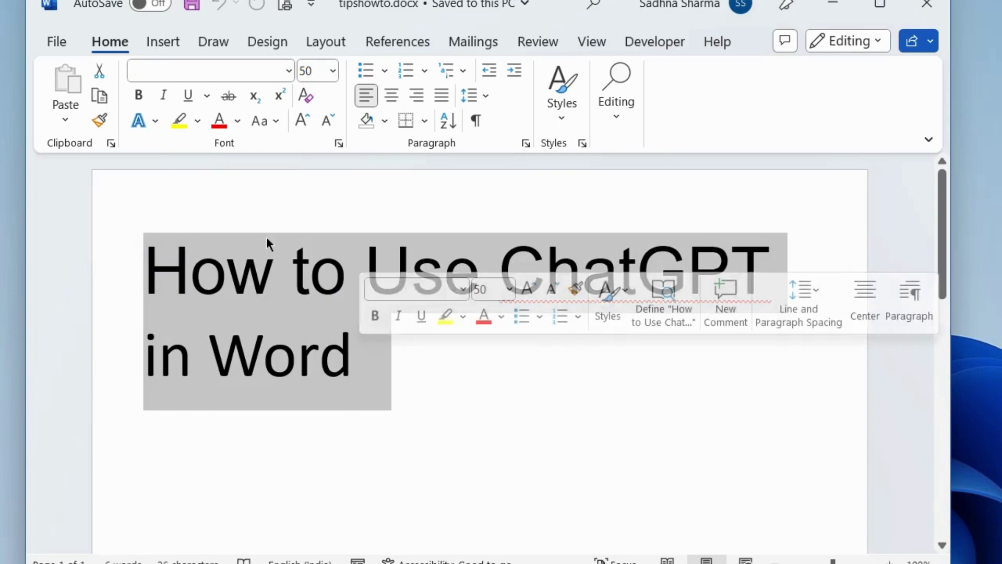
left_click(273, 277)
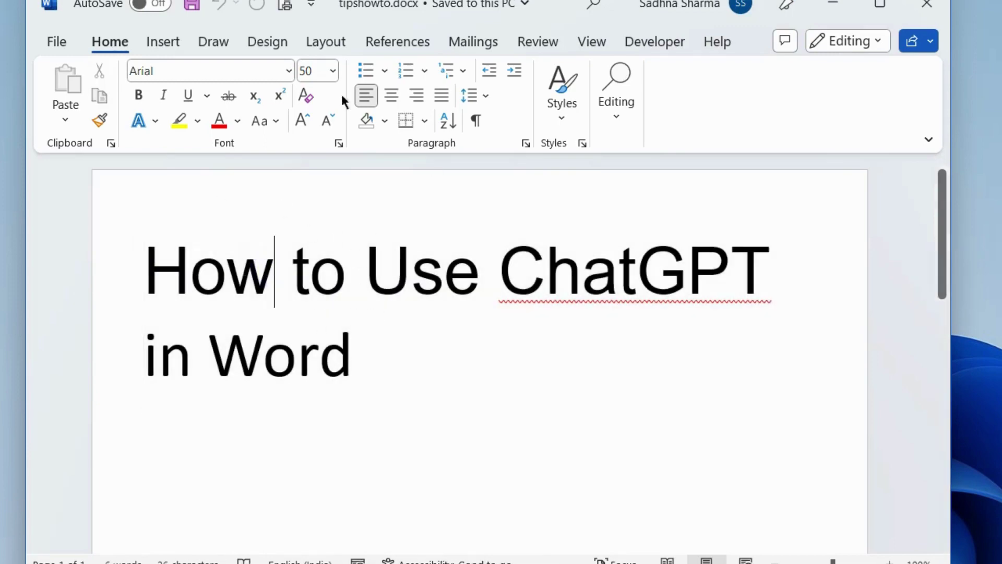
left_click(162, 43)
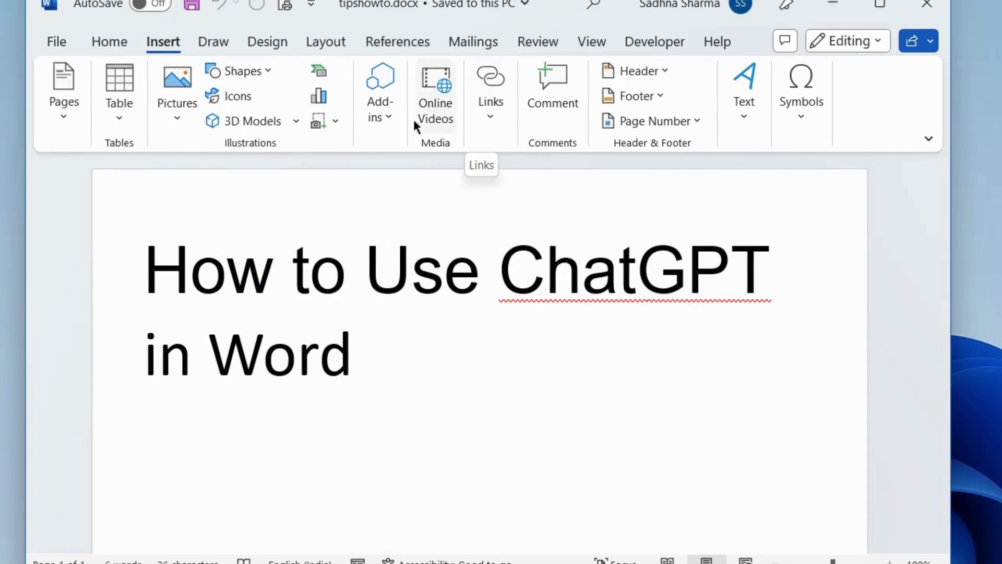
left_click(392, 117)
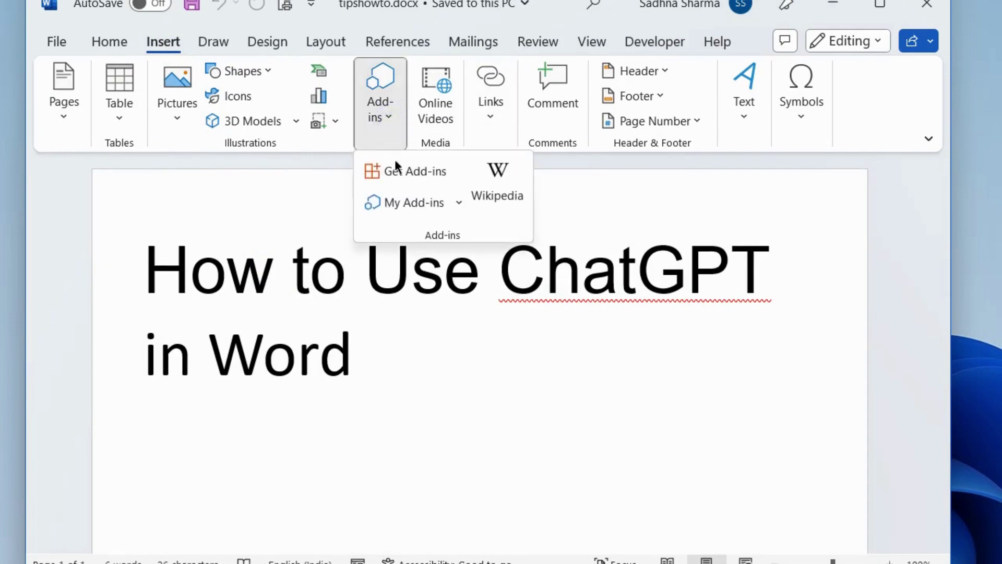
Step: Open the Office Add-ins store and search it for 'ghost'
left_click(409, 172)
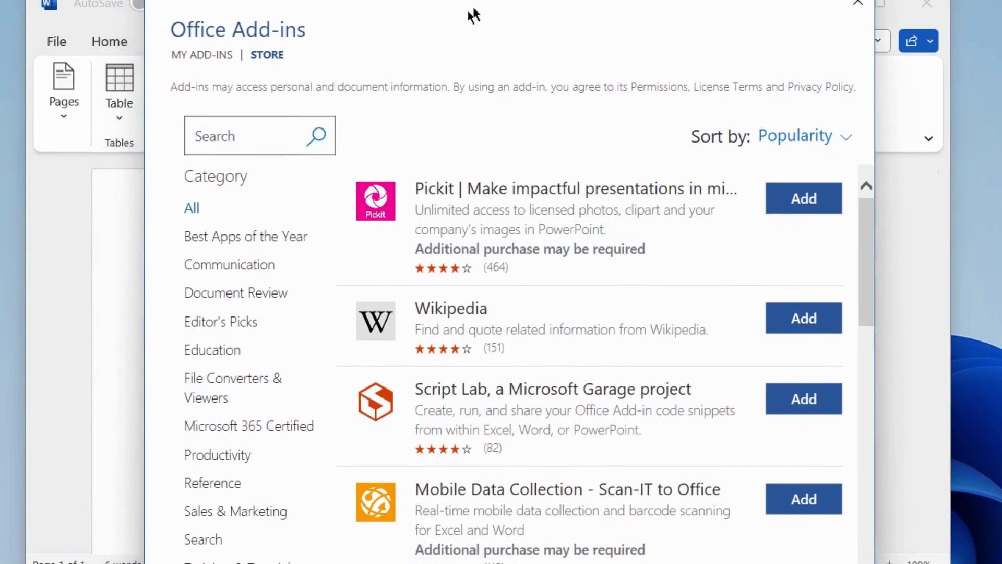
left_click(222, 139)
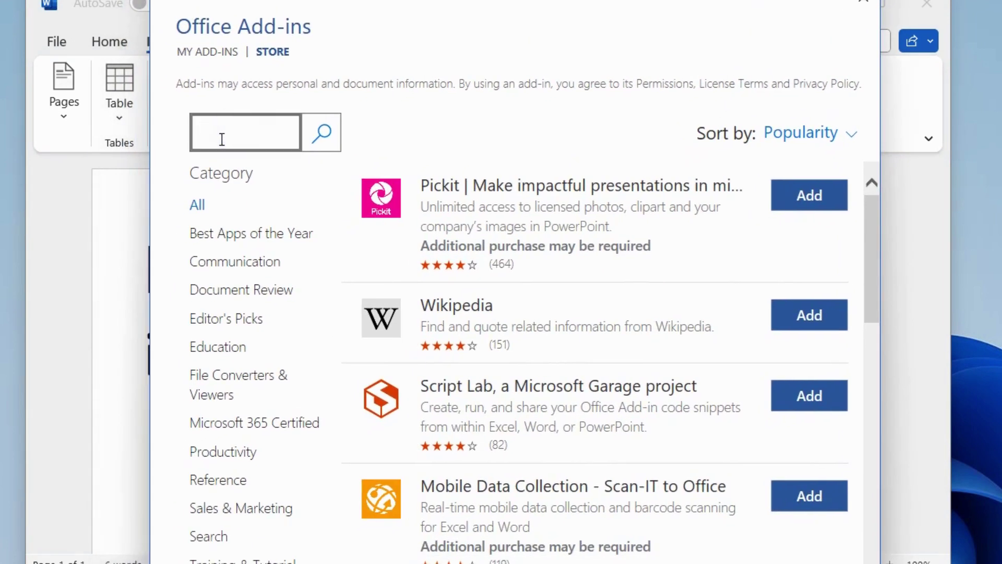
type("ghes")
left_click(321, 134)
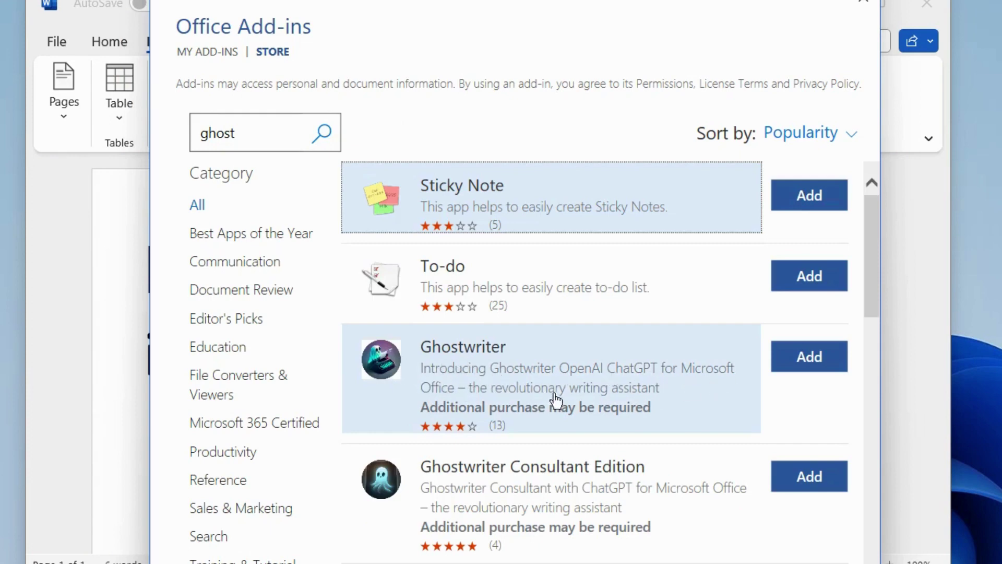
Step: Add Ghostwriter, accept its license terms, and open its pane from the Home ribbon
left_click(804, 360)
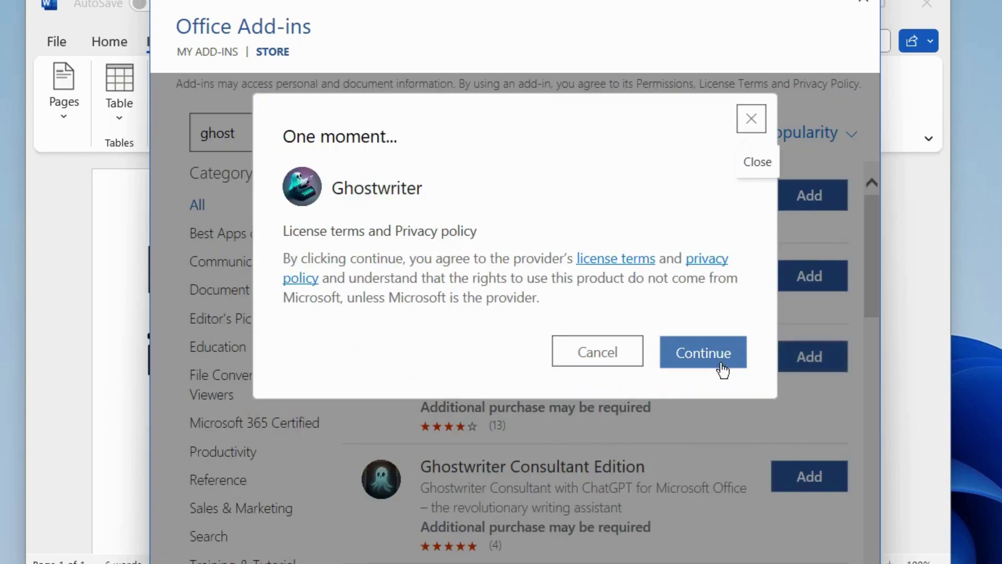
left_click(702, 358)
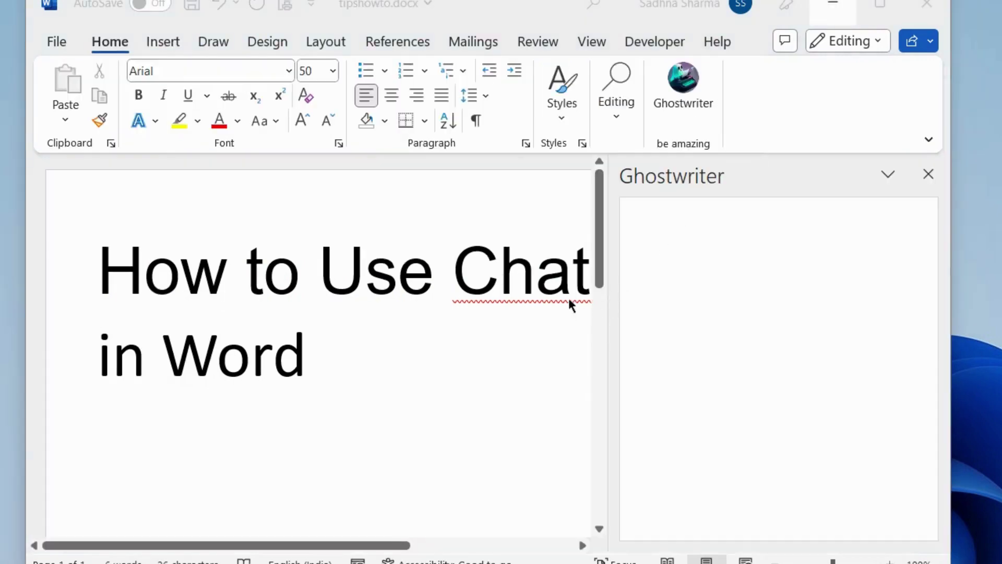
left_click(688, 103)
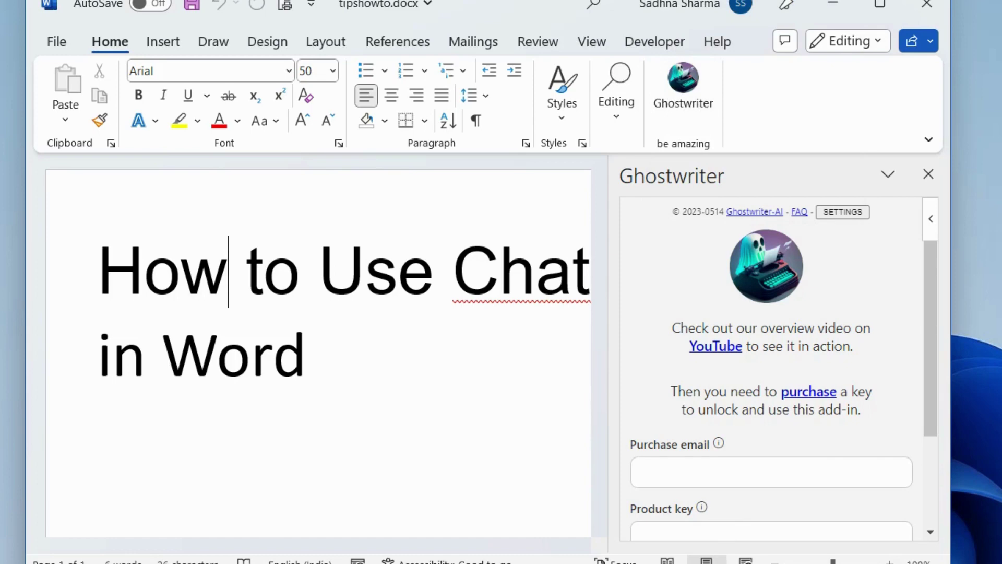
Step: In the browser, log in to the OpenAI account using the autofilled e-mail and password
key("alt+Tab")
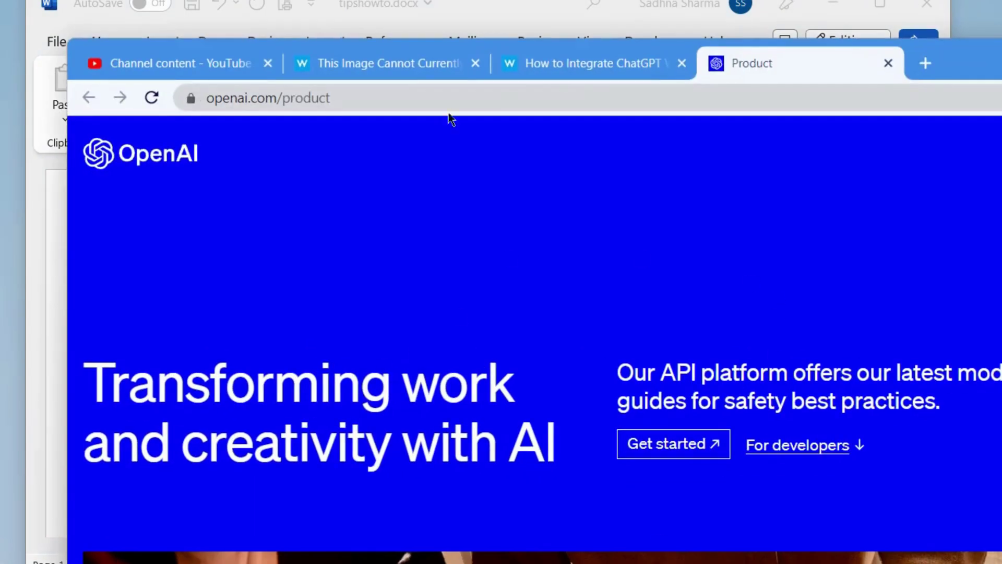
left_click_drag(951, 59, 895, 2)
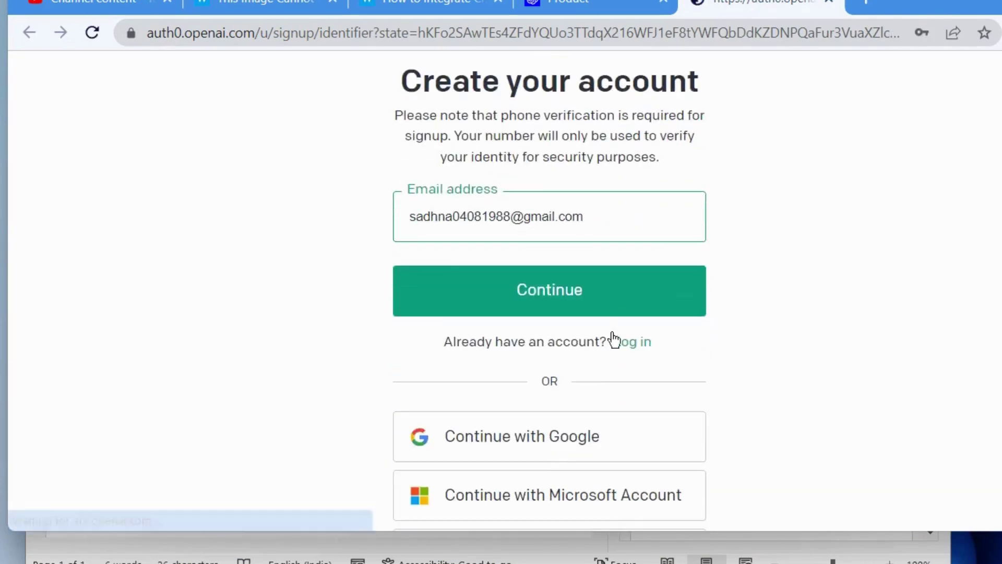
left_click(634, 348)
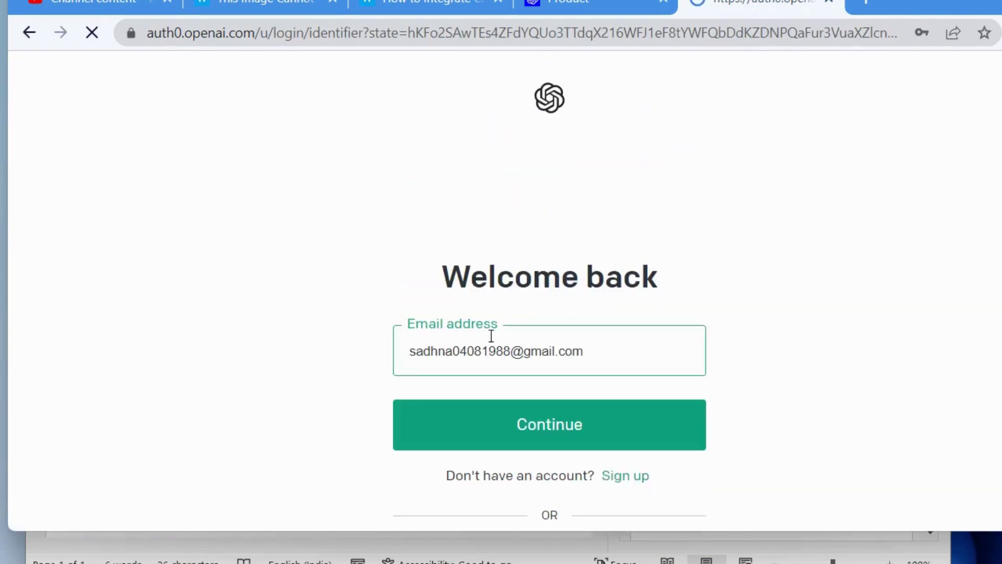
left_click(538, 418)
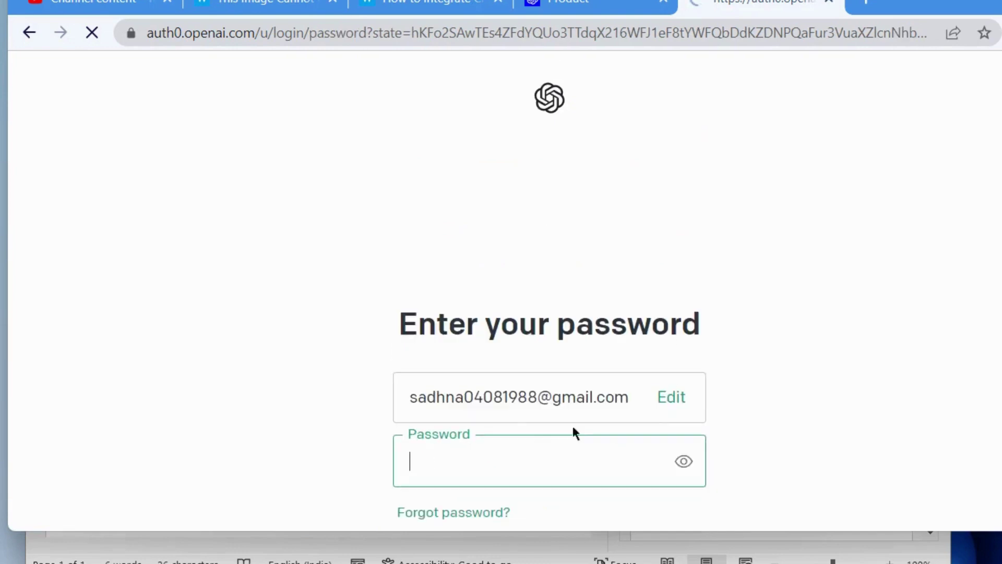
scroll(530, 416, "down", 3)
left_click(582, 376)
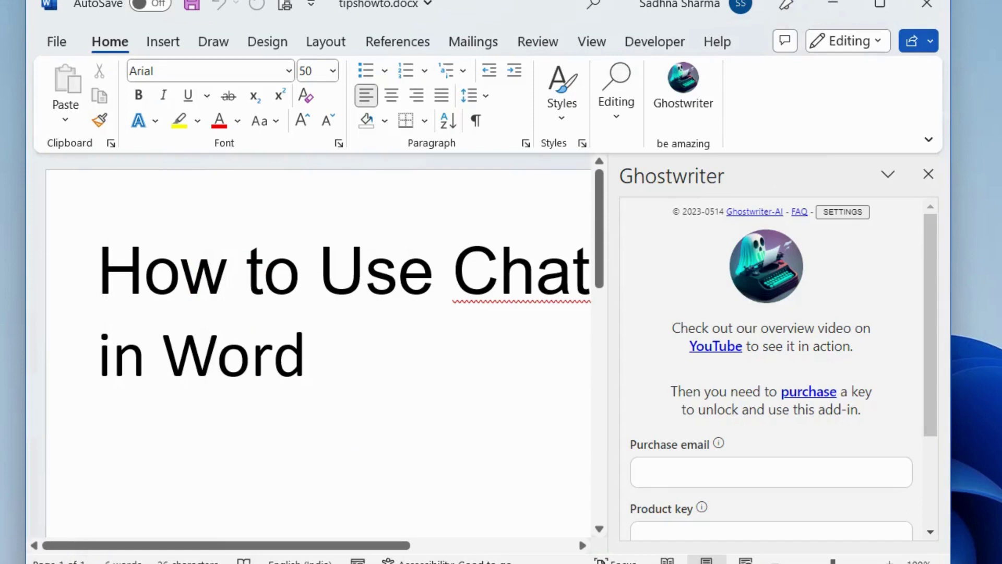
Step: Scroll the Ghostwriter pane down to its Purchase email and Product key fields and click into each
scroll(621, 274, "down", 2)
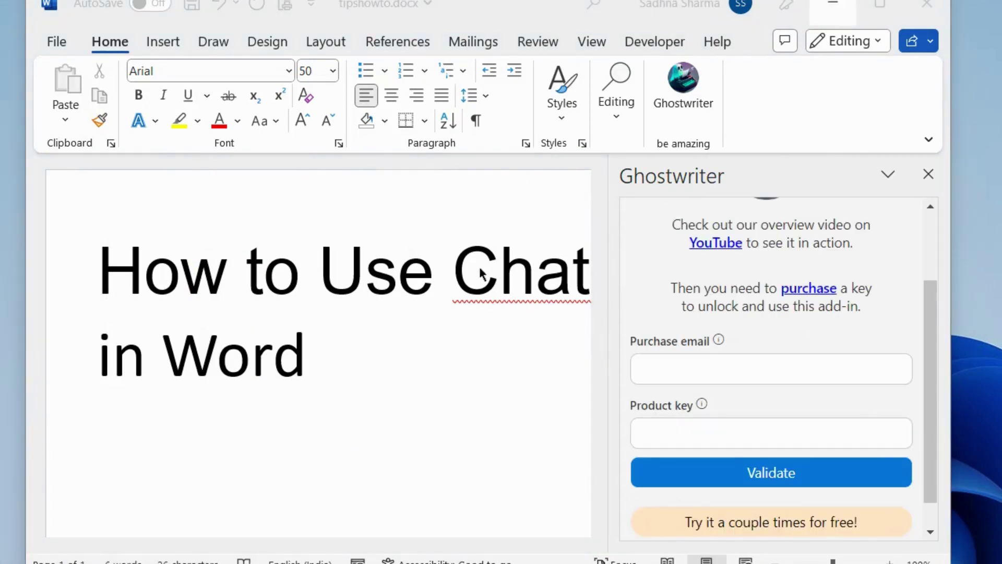
scroll(719, 346, "down", 1)
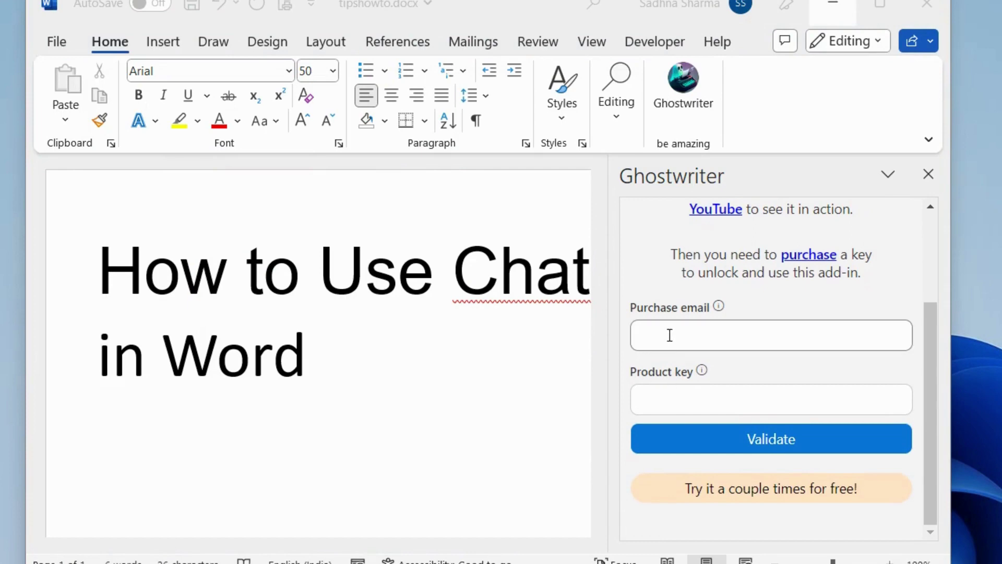
left_click(700, 337)
left_click(674, 400)
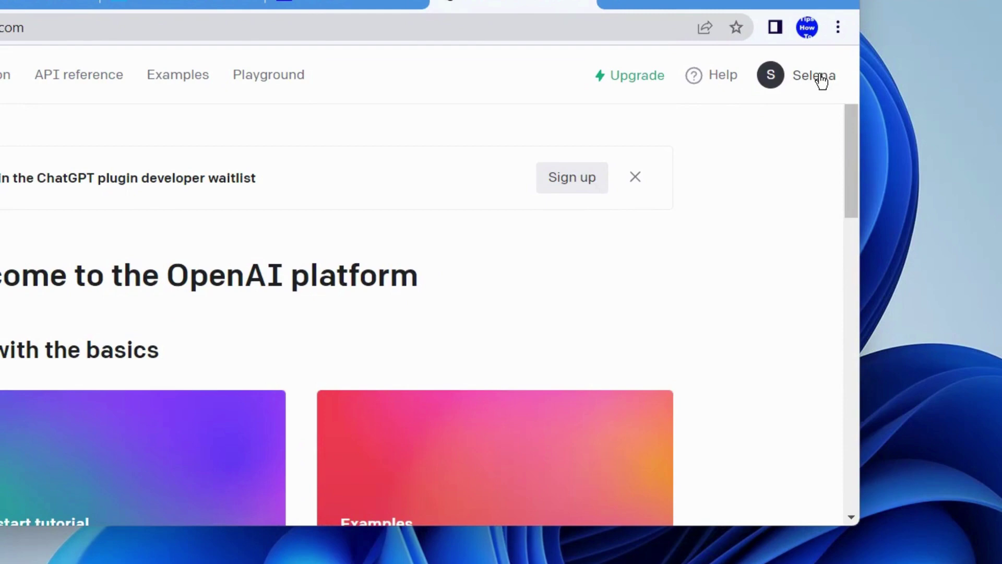
Step: Choose View API keys from the profile menu and select the no-keys notice
left_click(821, 78)
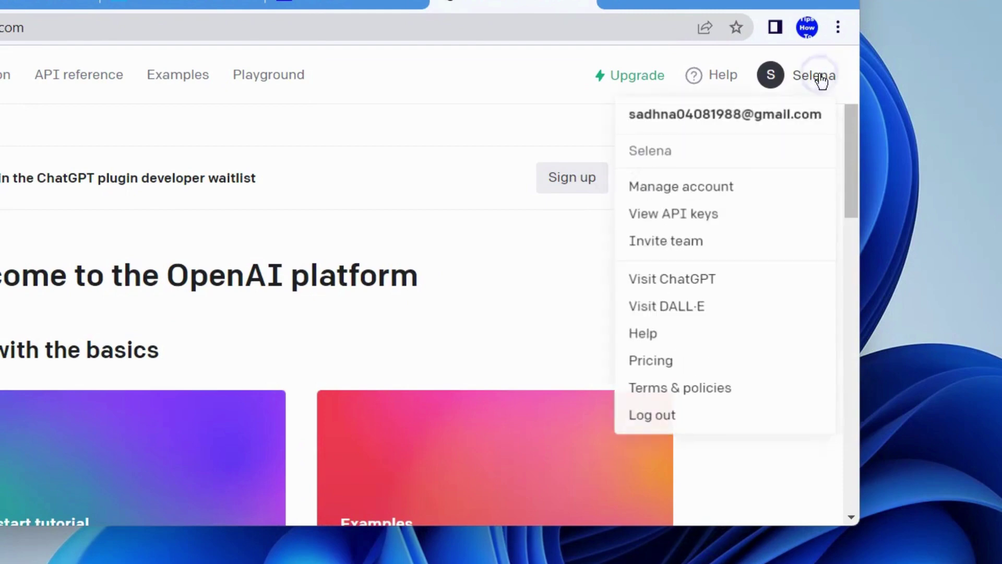
left_click(666, 224)
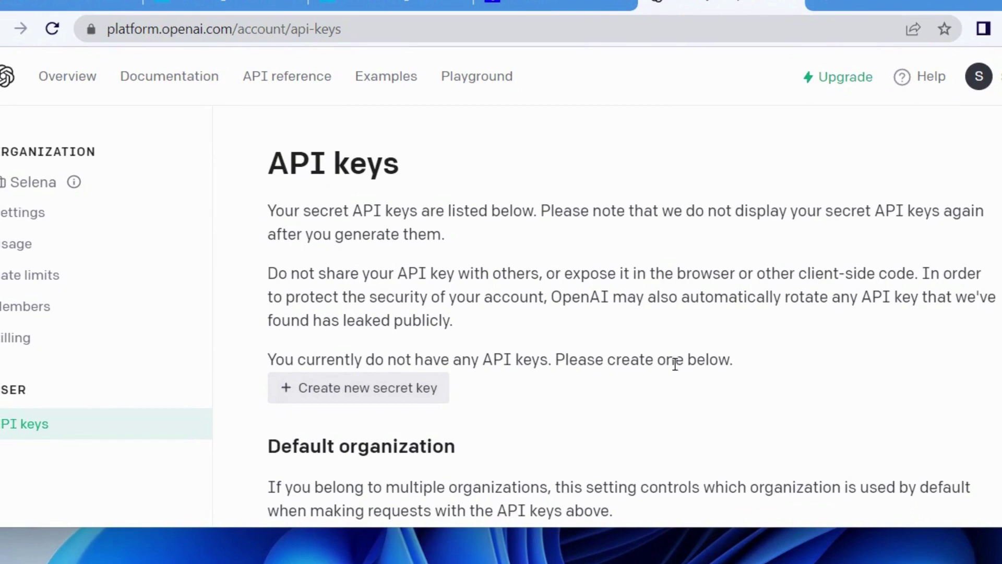
left_click_drag(273, 359, 763, 360)
Step: Create a new secret API key, copy it, and reopen tipshowto.docx
left_click(721, 367)
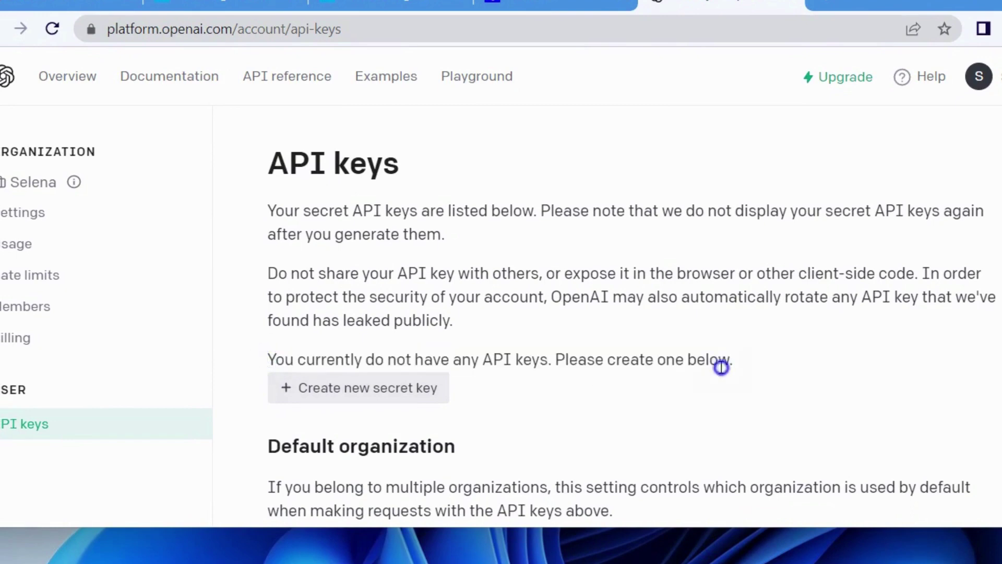
left_click(381, 393)
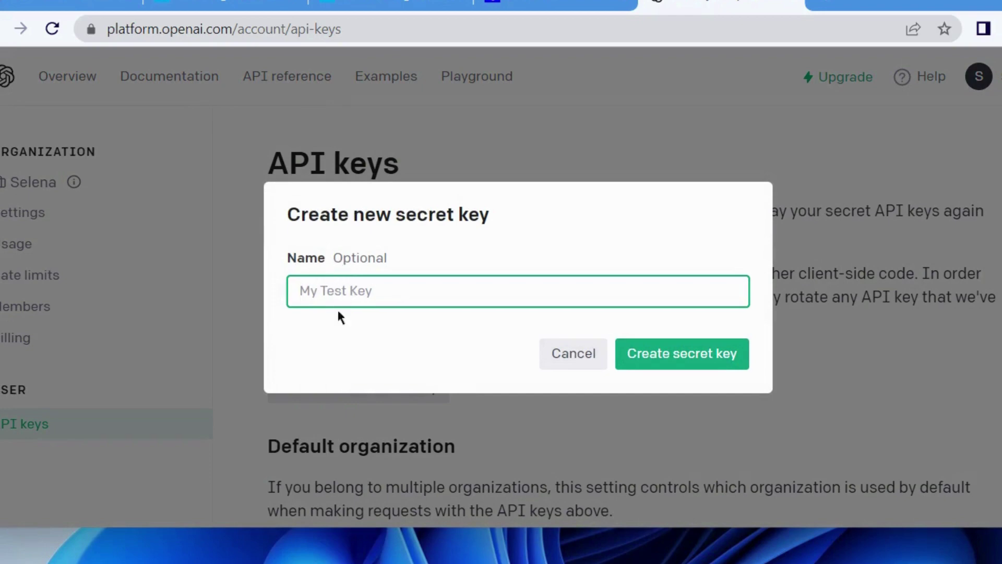
left_click(681, 359)
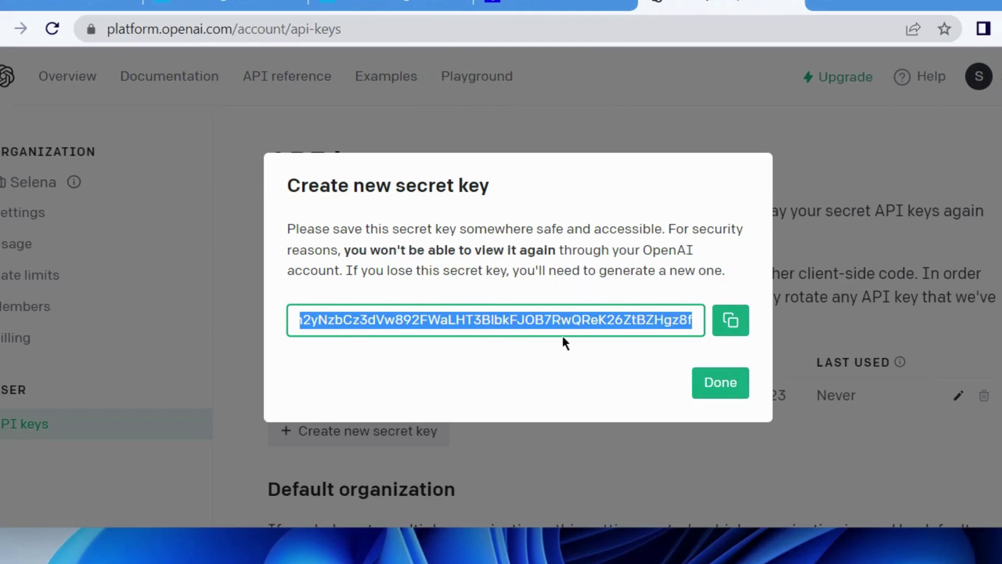
left_click(731, 322)
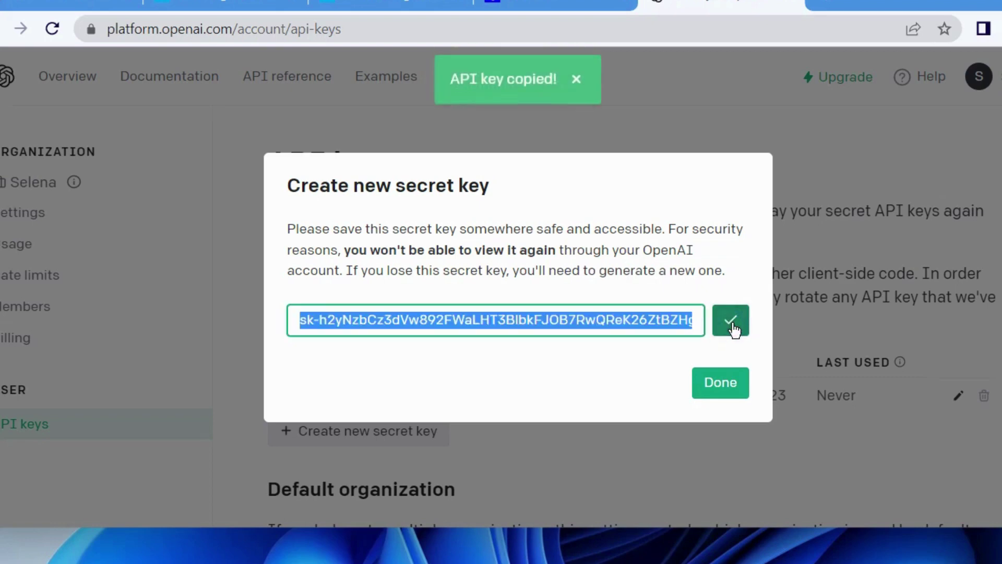
left_click(719, 386)
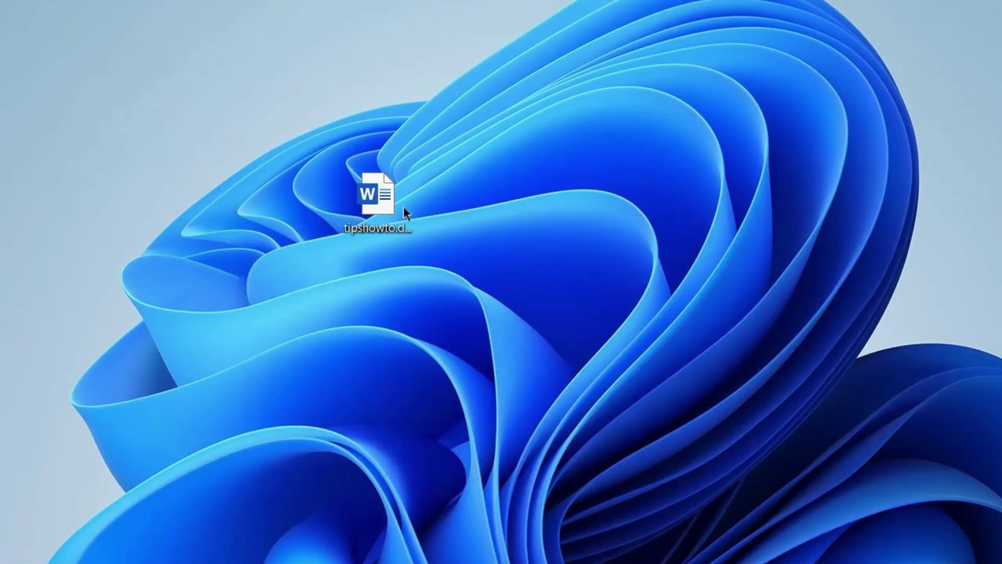
double_click(377, 197)
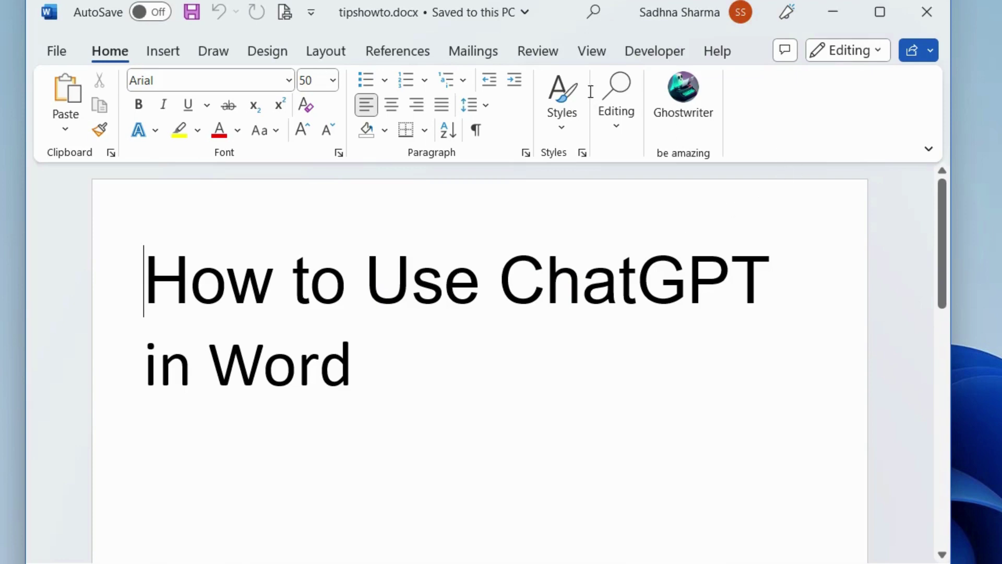
Step: In Ghostwriter, enter 'asdasdd' as purchase email, paste the API key as product key, and validate
left_click(685, 110)
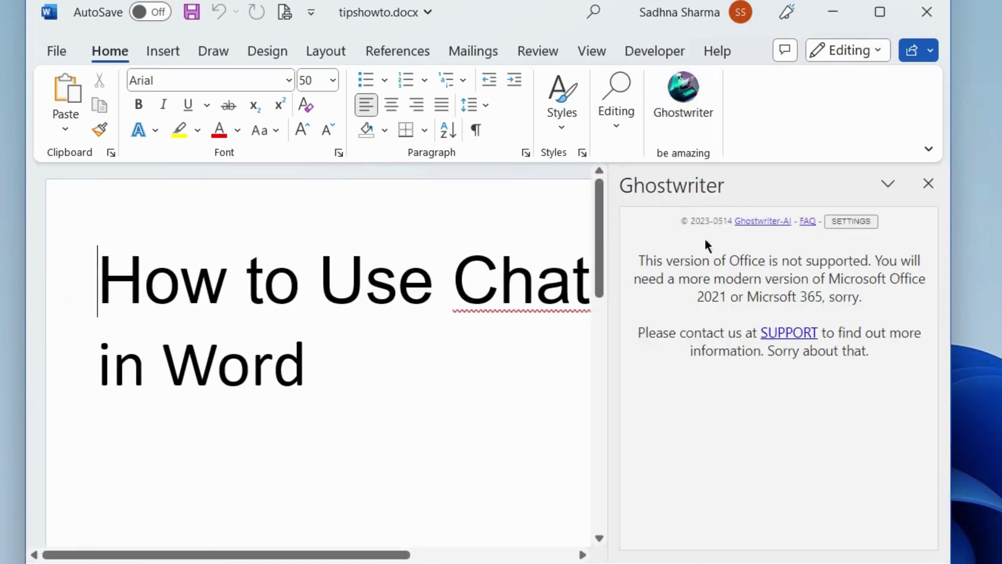
scroll(749, 416, "down", 2)
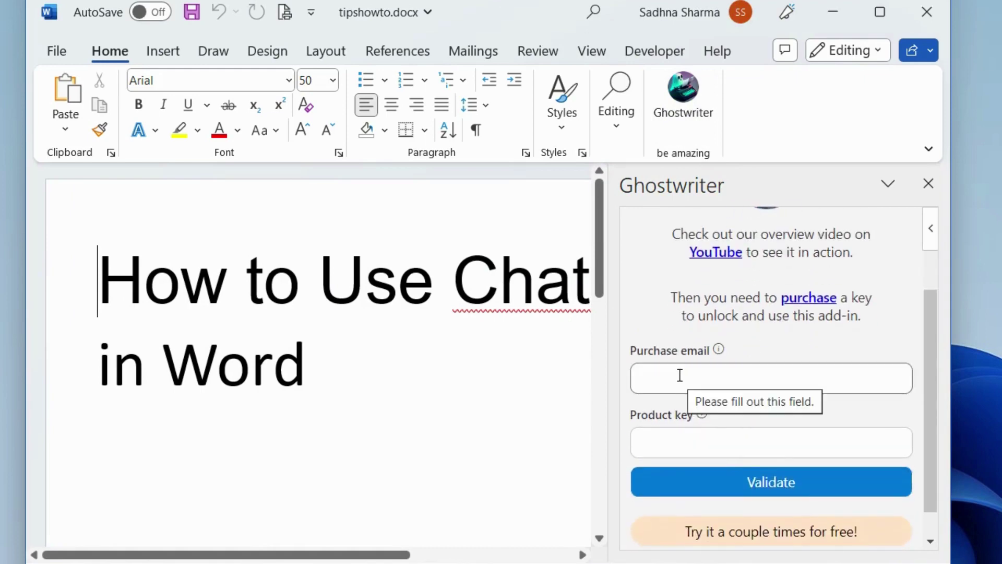
left_click(679, 375)
type("asdasdd")
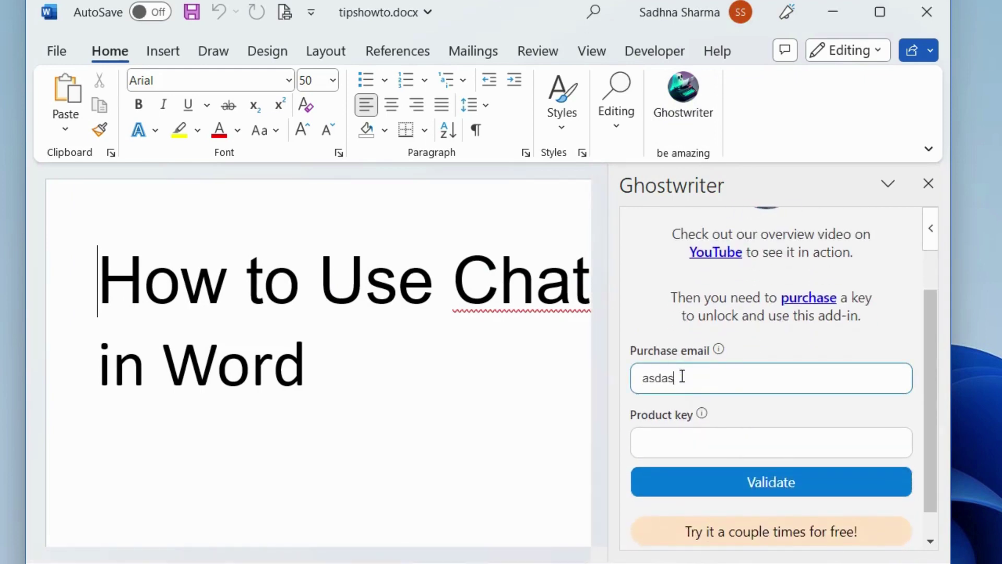
left_click(679, 442)
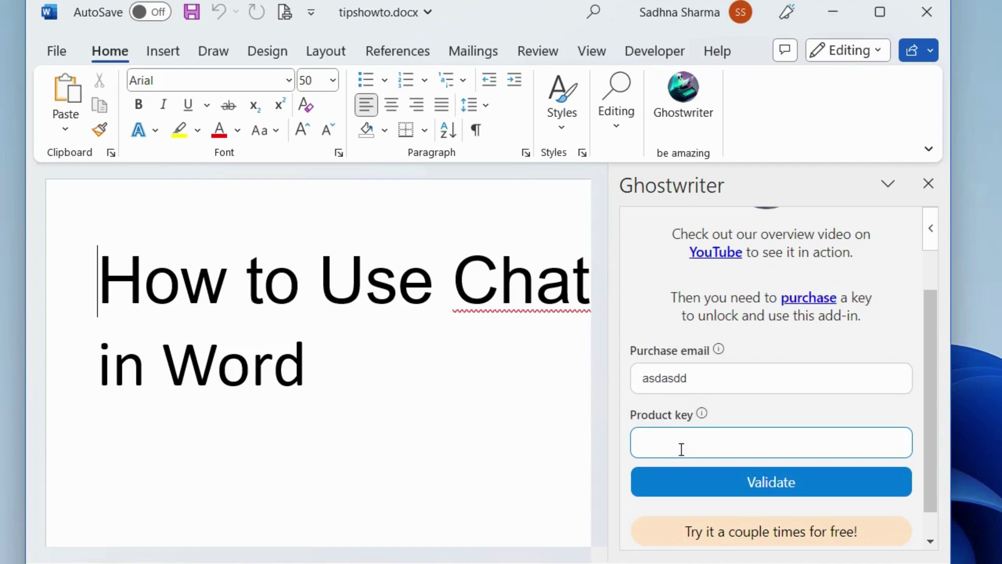
key("ctrl+v")
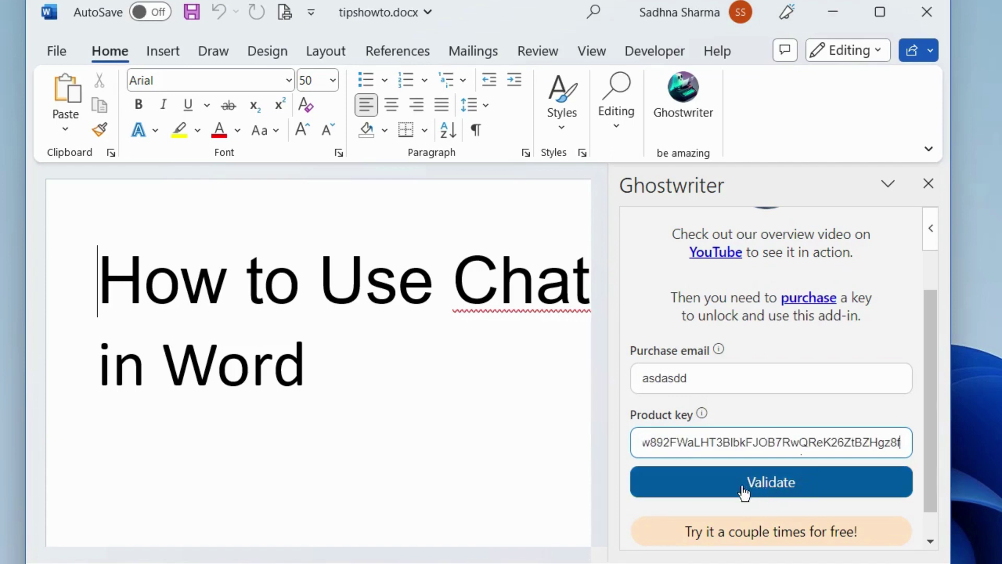
left_click(759, 491)
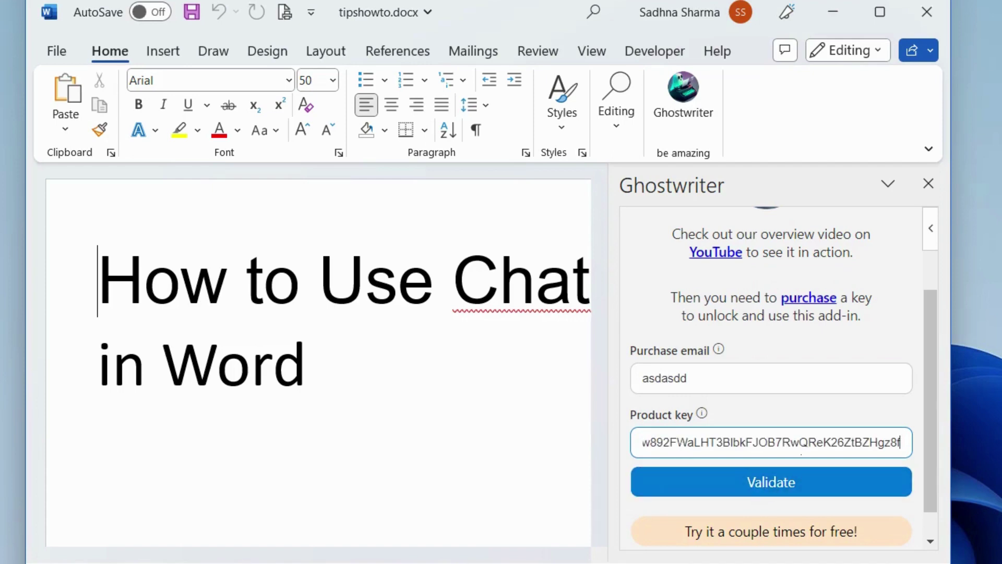